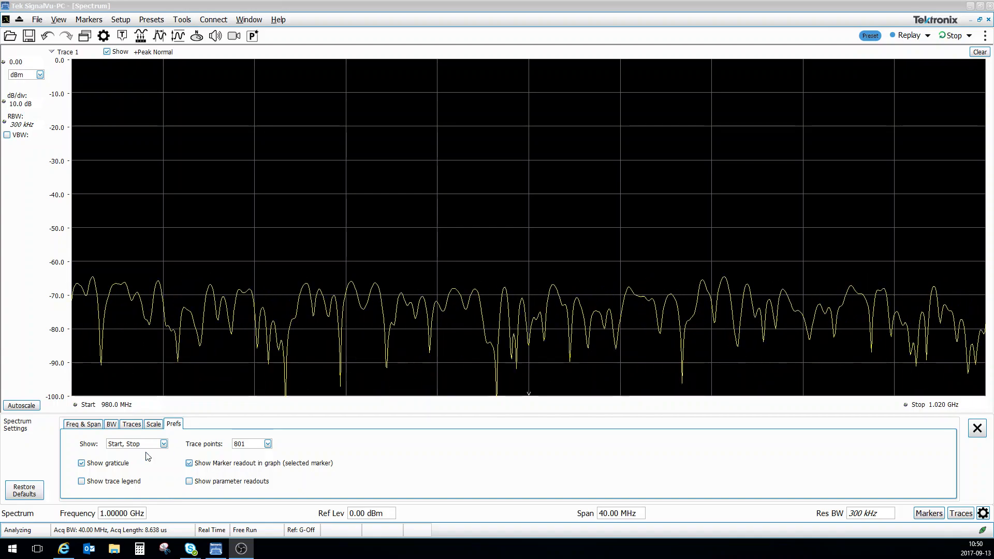
# - Set the Spectrum display to its maximum span and turn on the parameter readouts
pyautogui.click(83, 424)
pyautogui.click(296, 439)
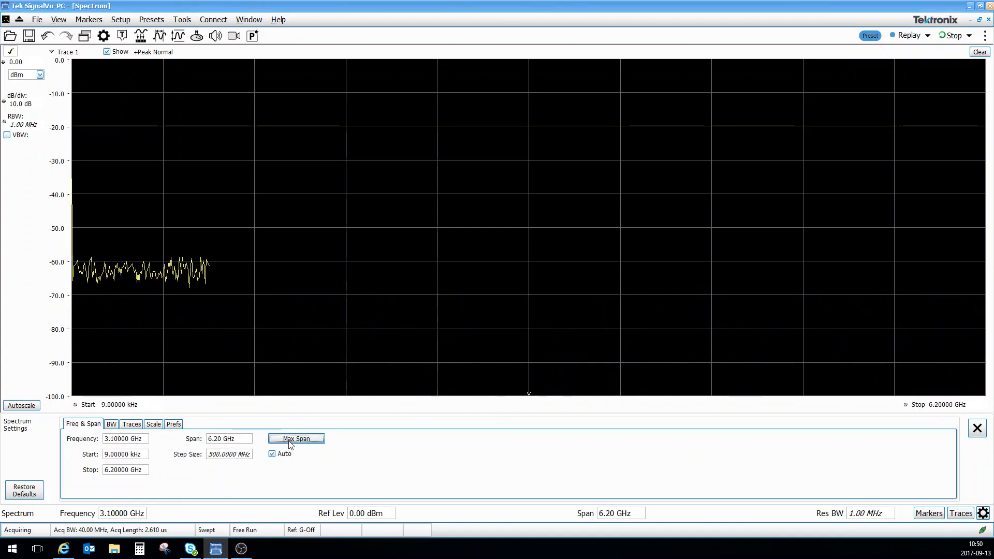
pyautogui.click(173, 424)
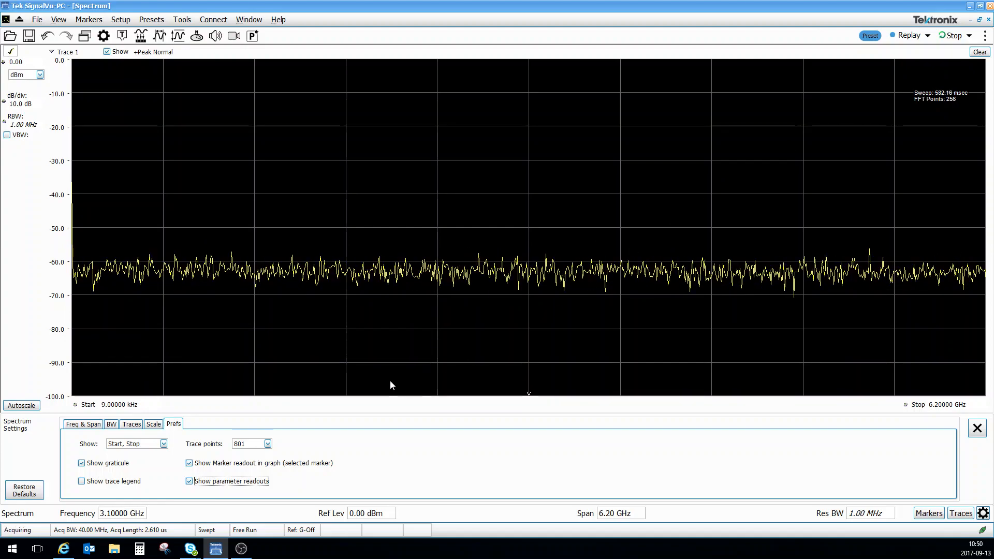
# - Set the Spectrum trace points to 8001 and the reference level to -40 dBm
pyautogui.click(267, 443)
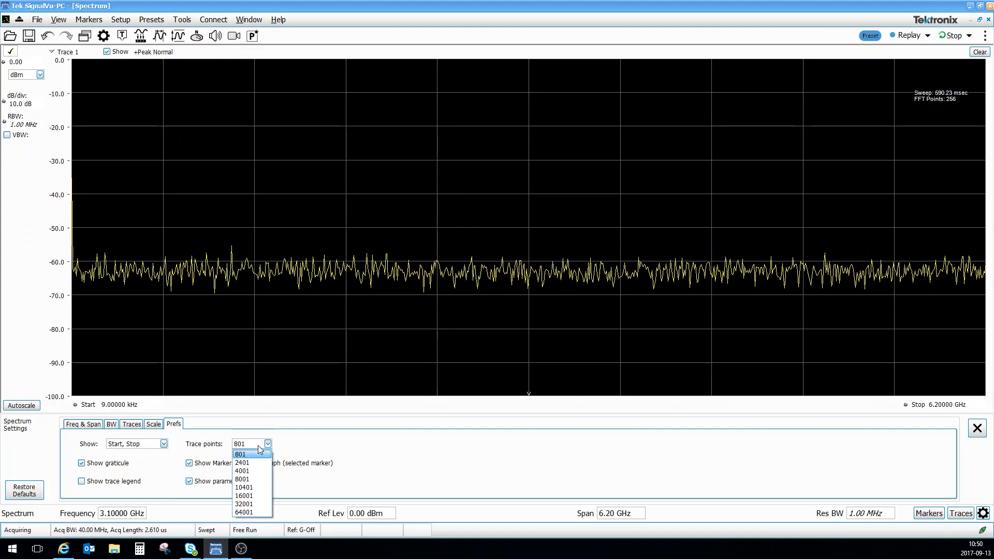
pyautogui.click(252, 479)
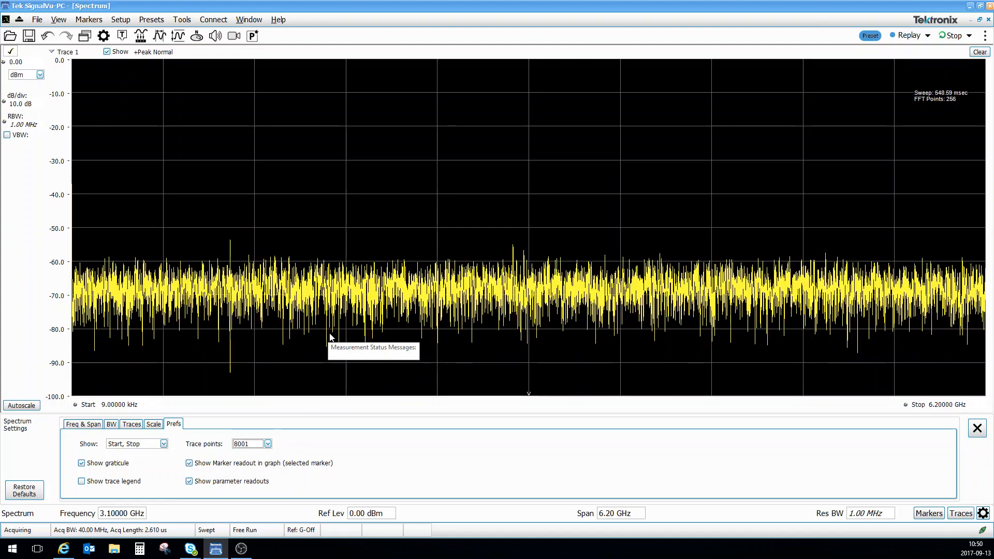
pyautogui.click(379, 513)
pyautogui.write('-40')
pyautogui.press('Return')
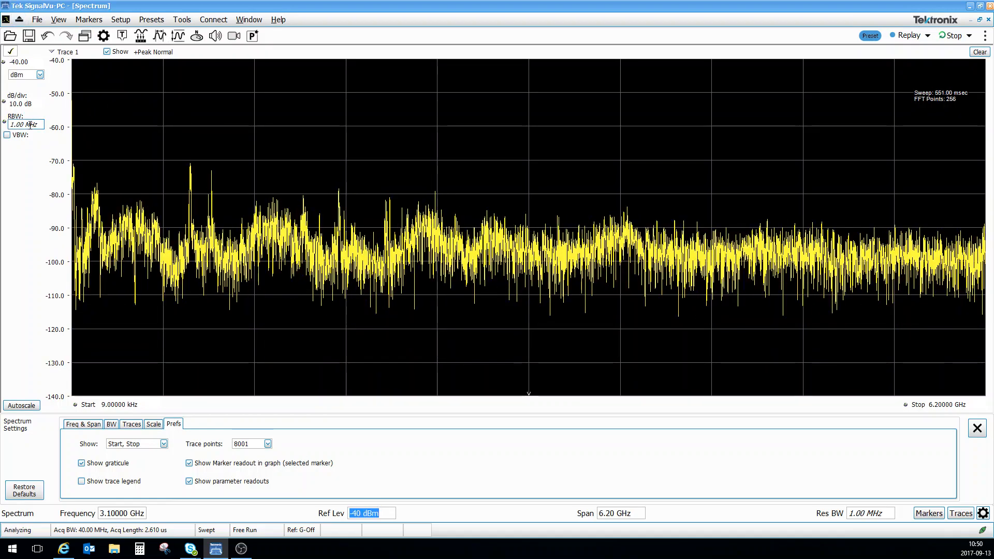
# - Set the spectrum's resolution bandwidth to 200 kHz and its stop frequency to 3 GHz
pyautogui.click(29, 124)
pyautogui.write('200k')
pyautogui.press('Return')
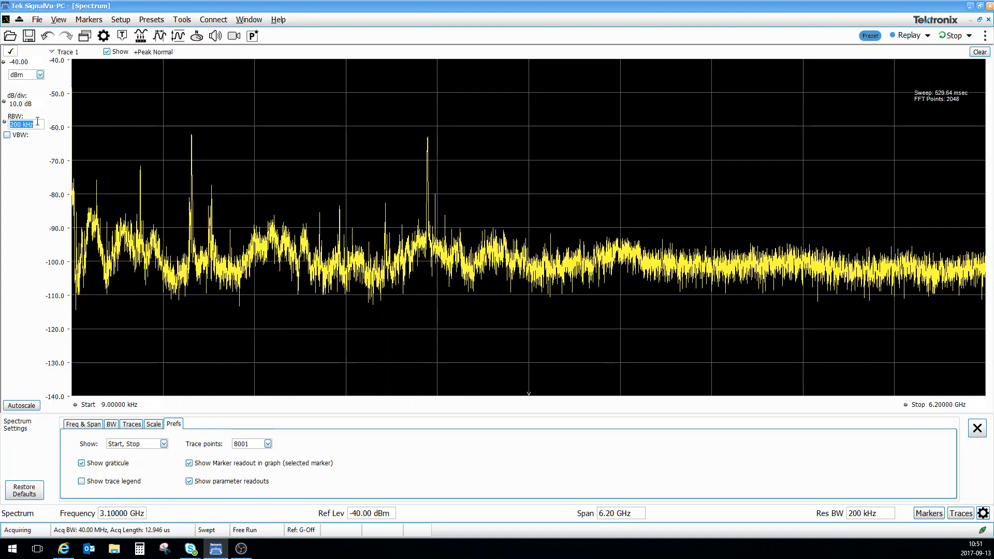
pyautogui.click(90, 429)
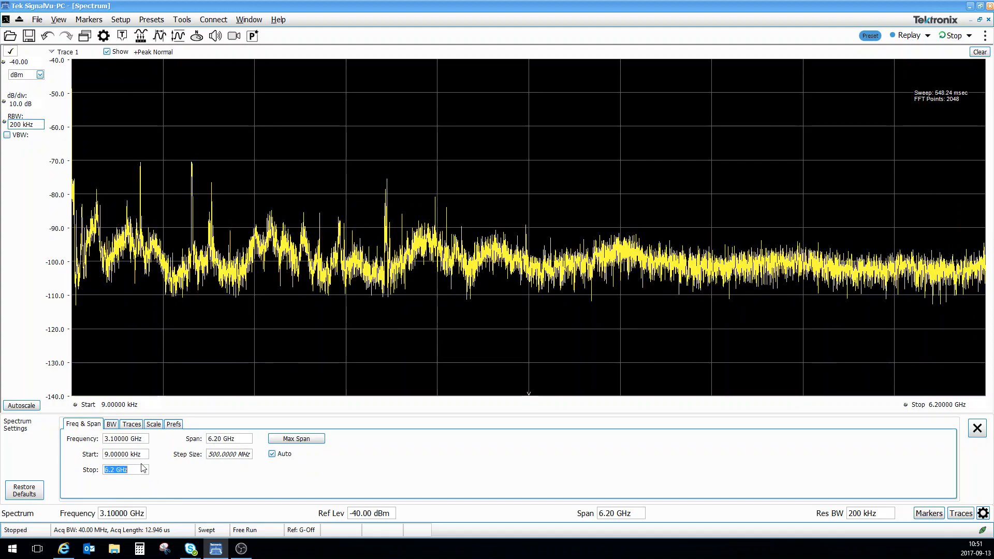
pyautogui.write('3g')
pyautogui.press('Return')
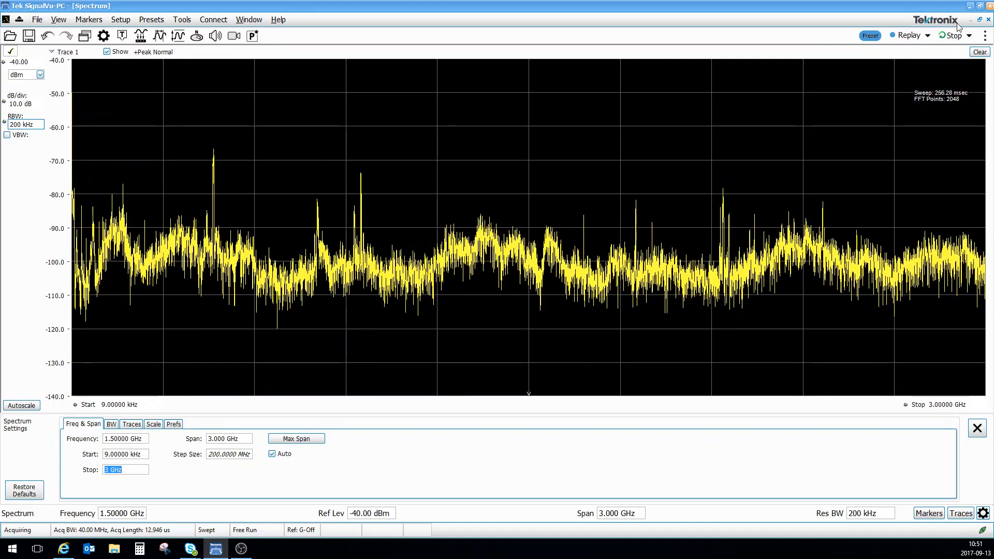
# - Recall the preset and remove the Spectrum display from the selected displays, keeping only DPX
pyautogui.click(876, 40)
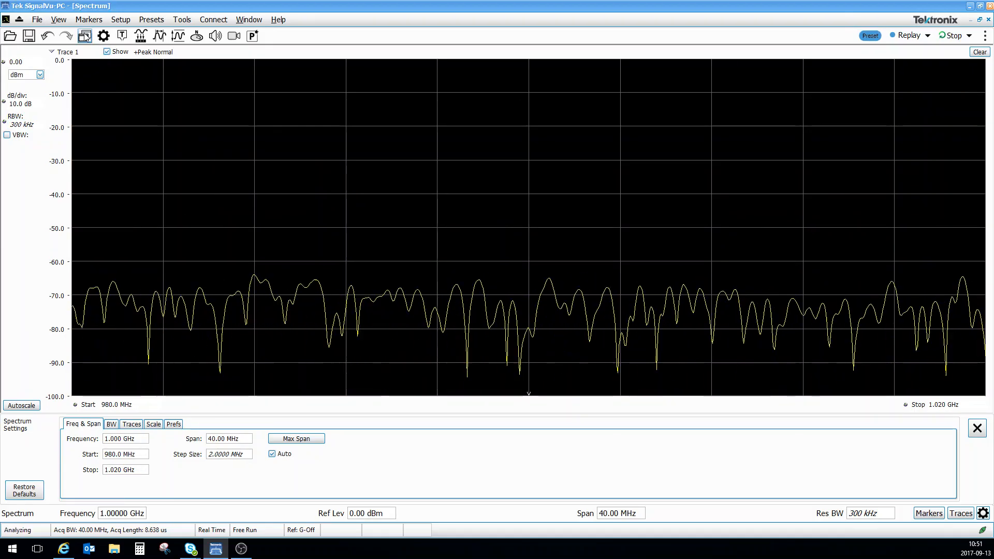
pyautogui.click(85, 37)
pyautogui.click(509, 205)
pyautogui.moveTo(509, 206); pyautogui.dragTo(409, 334)
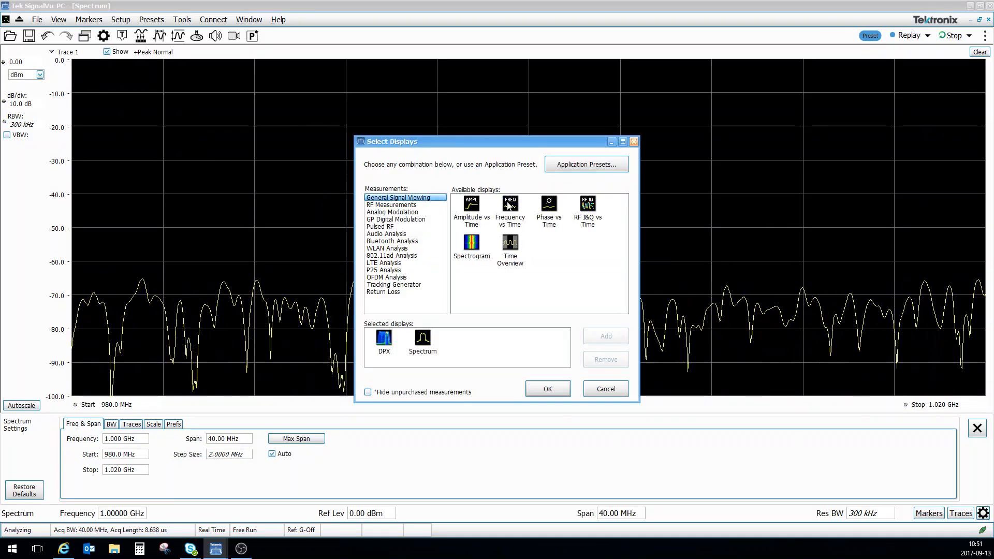
pyautogui.click(425, 343)
pyautogui.click(606, 360)
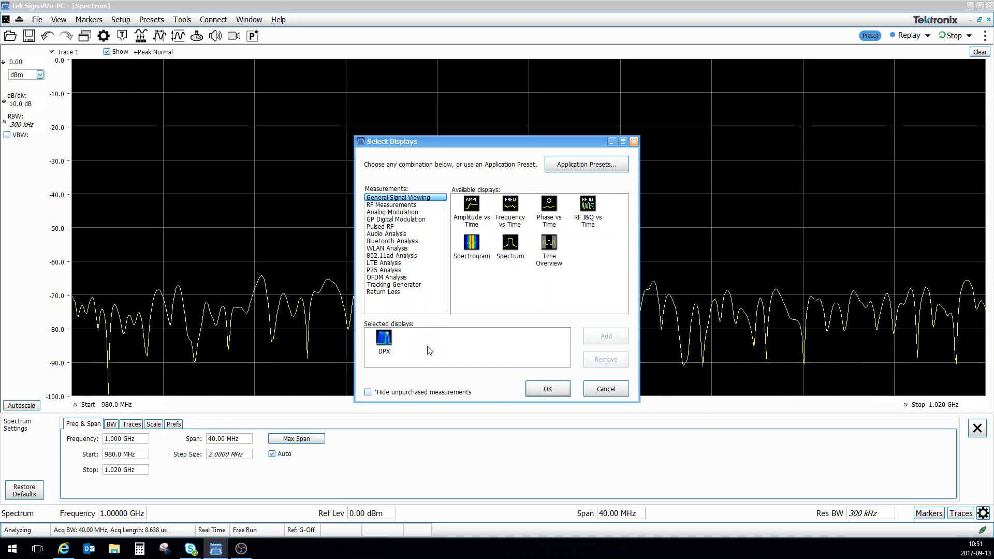
pyautogui.click(548, 389)
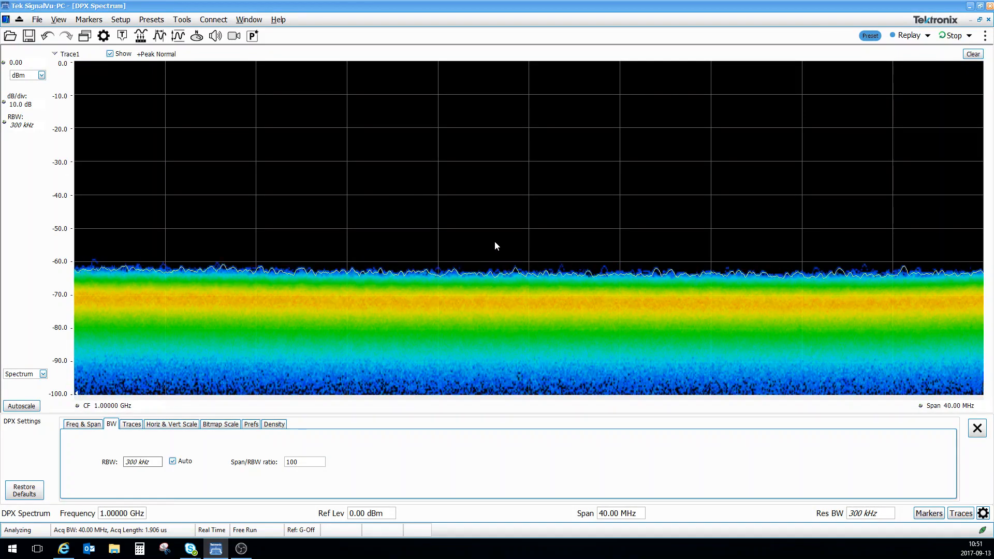
# - Set the DPX Spectrum frequency to 2.44 GHz and the reference level to -30 dBm
pyautogui.click(134, 511)
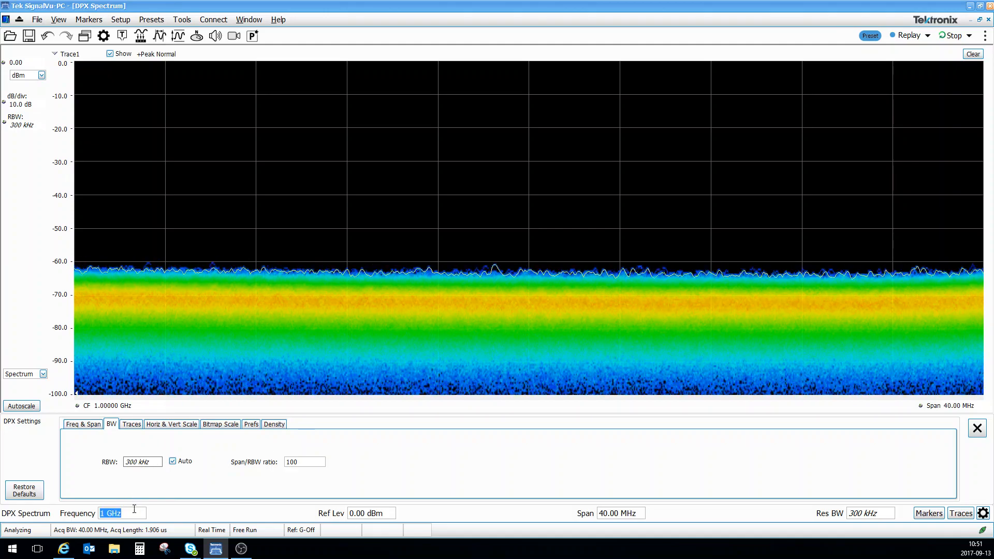
pyautogui.write('2')
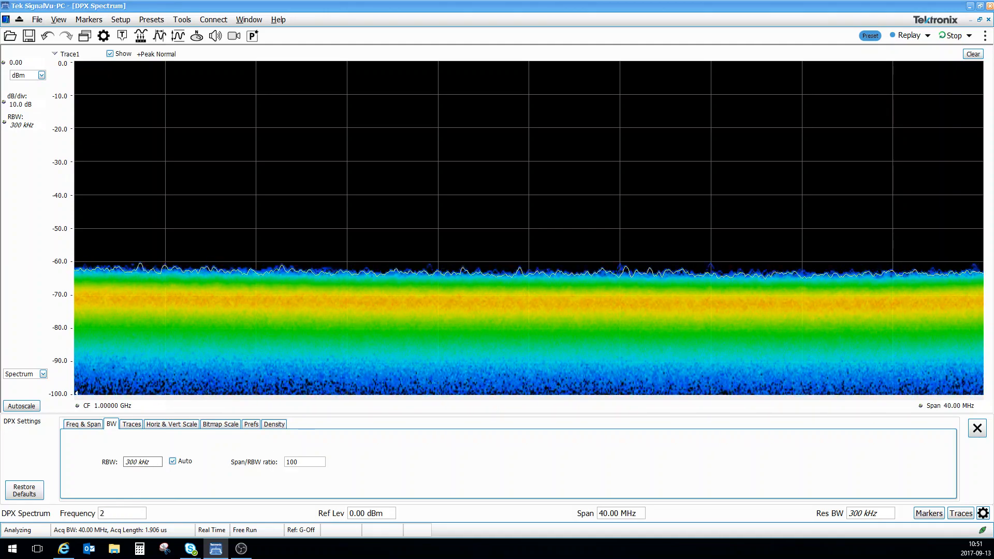
pyautogui.write('.44gHz')
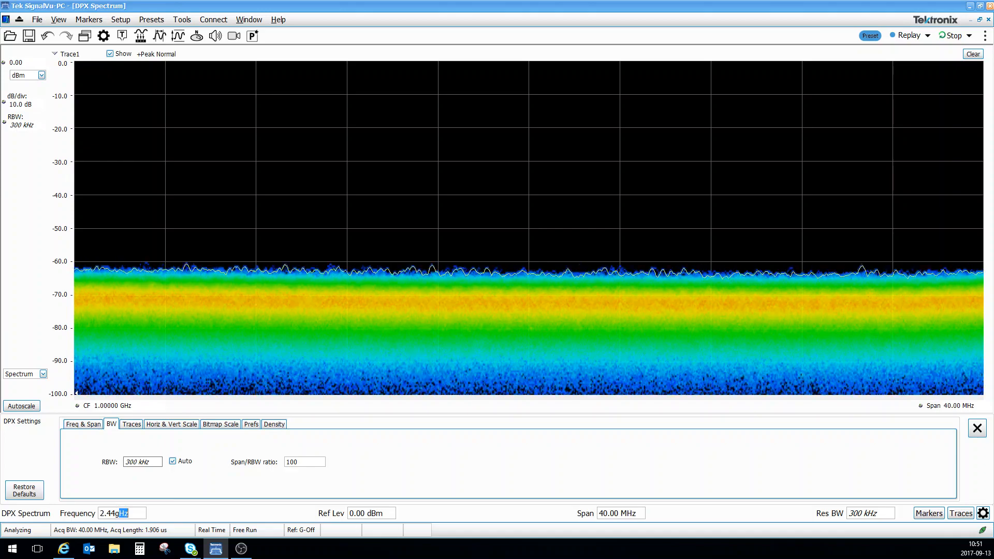
pyautogui.press('Return')
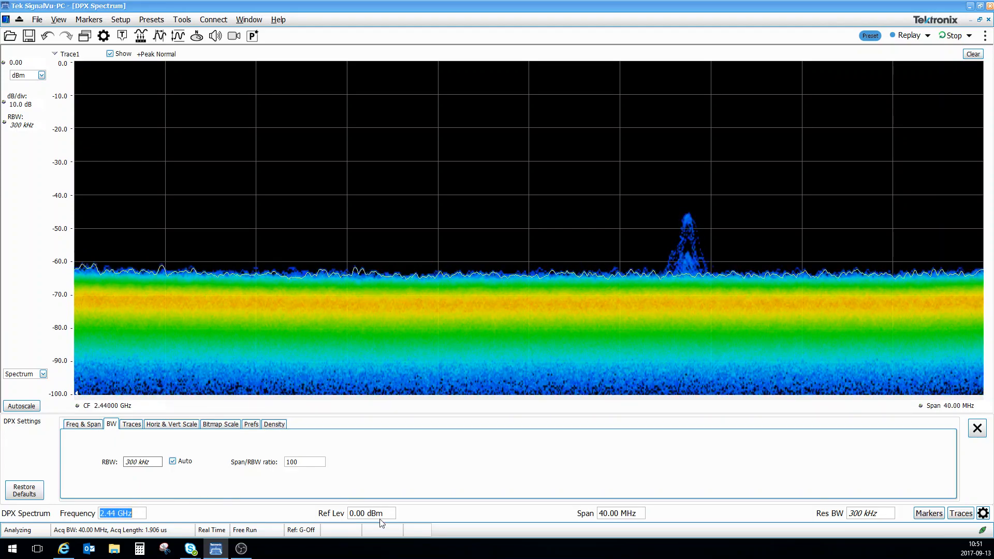
pyautogui.click(381, 514)
pyautogui.write('-30')
pyautogui.press('Return')
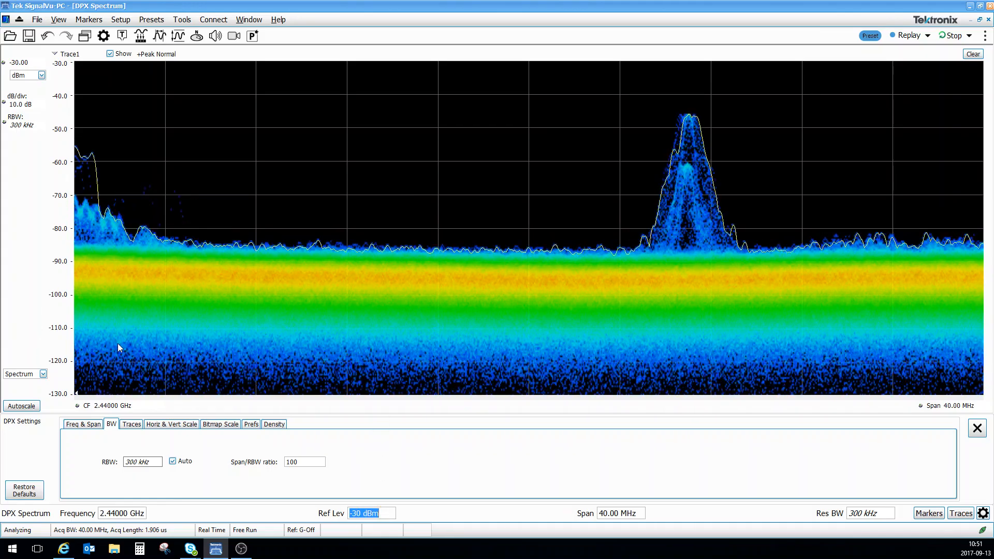
# - Turn on the DPX parameter readouts and use CF Pan to shift the center frequency to about 2.416 GHz
pyautogui.click(260, 427)
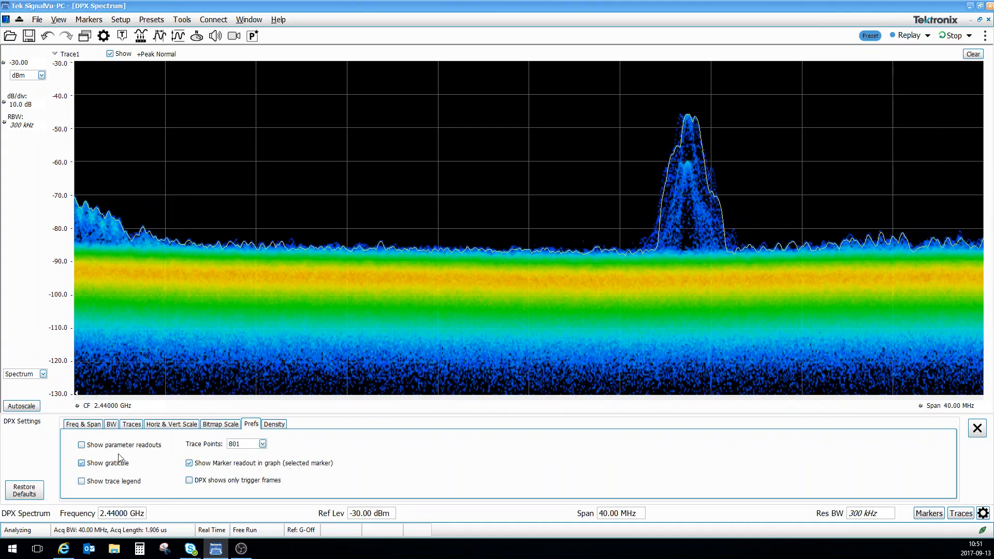
pyautogui.click(96, 448)
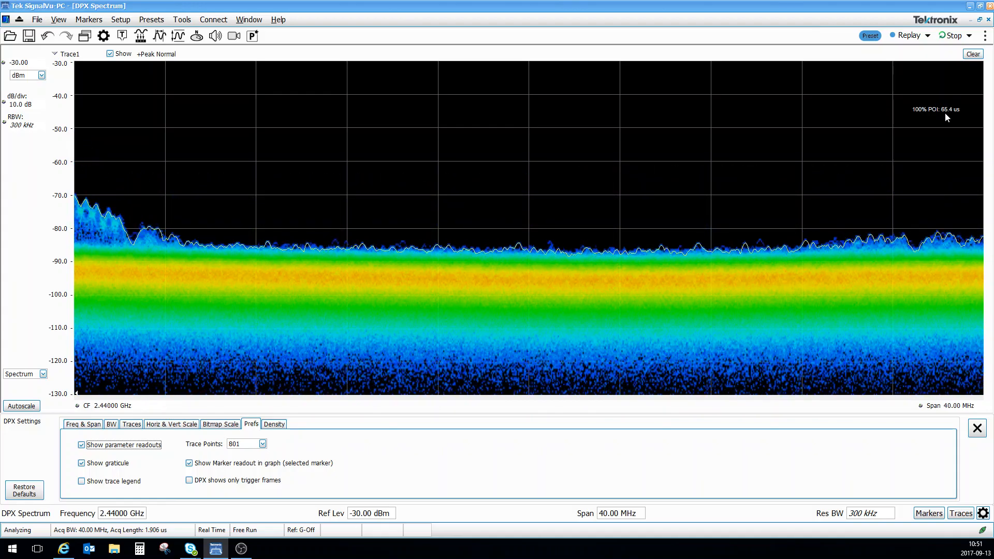
pyautogui.rightClick(532, 204)
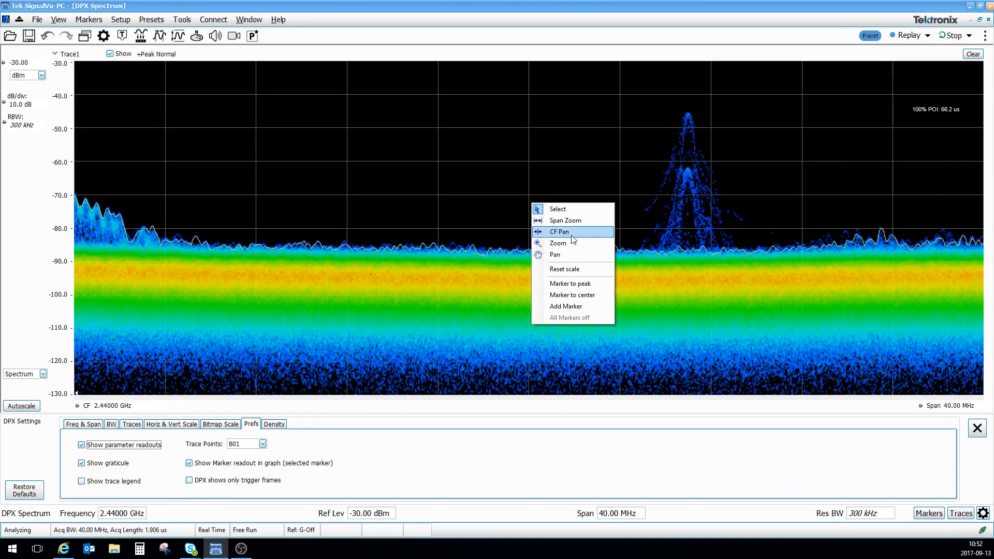
pyautogui.click(576, 232)
pyautogui.moveTo(442, 234); pyautogui.dragTo(757, 238)
pyautogui.moveTo(431, 254); pyautogui.dragTo(662, 248)
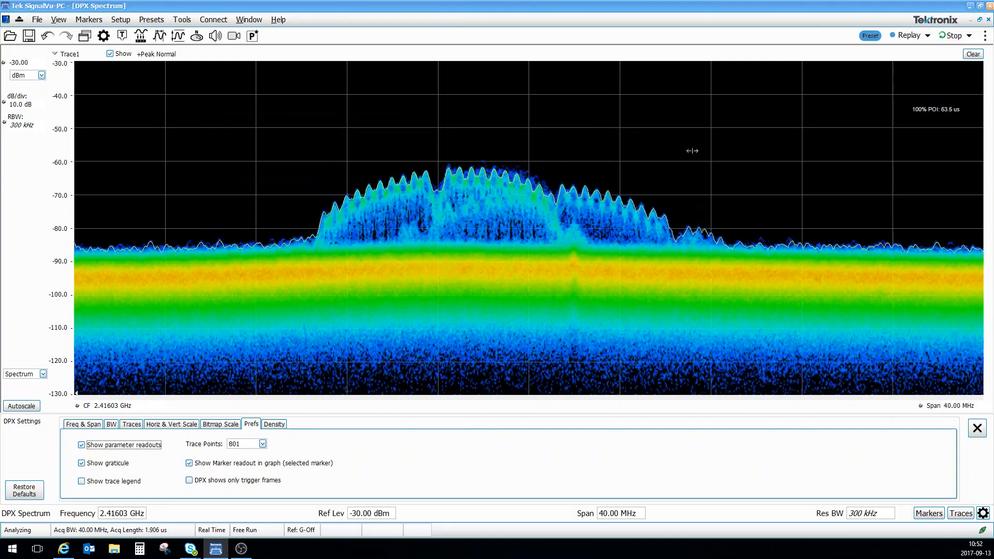
# - Enable Ext Loss Table 1, try applying external corrections to all acquired data, and return to traces in applicable displays
pyautogui.click(178, 35)
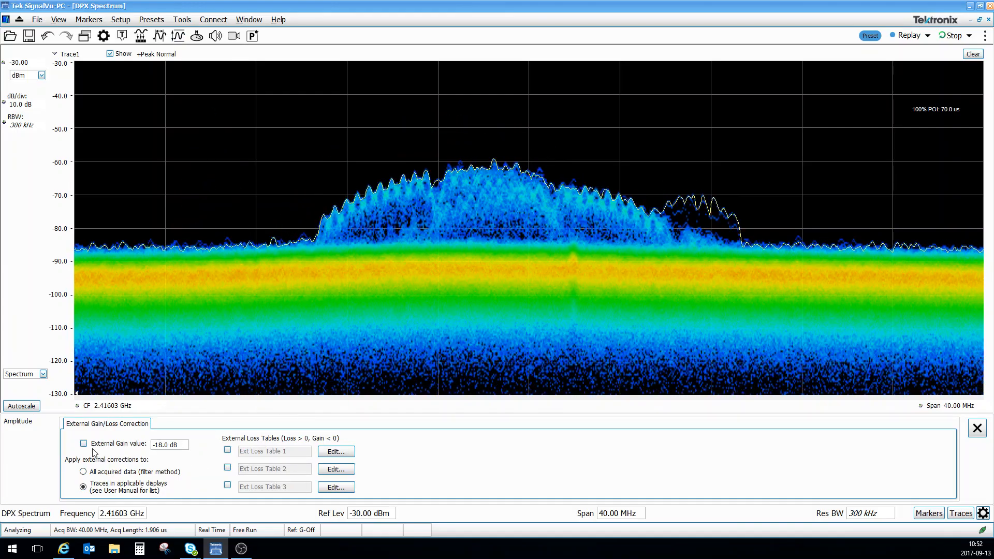
pyautogui.click(227, 451)
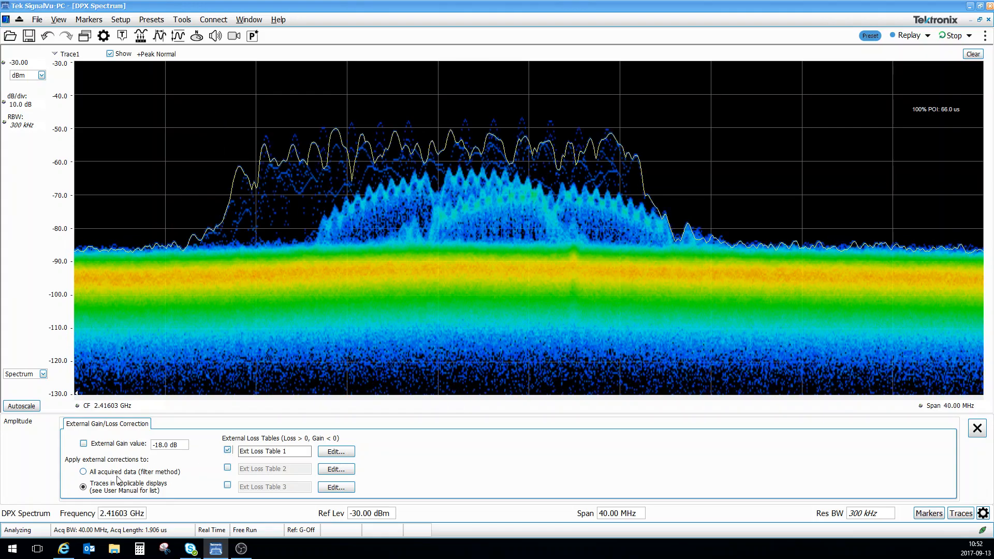
pyautogui.click(84, 473)
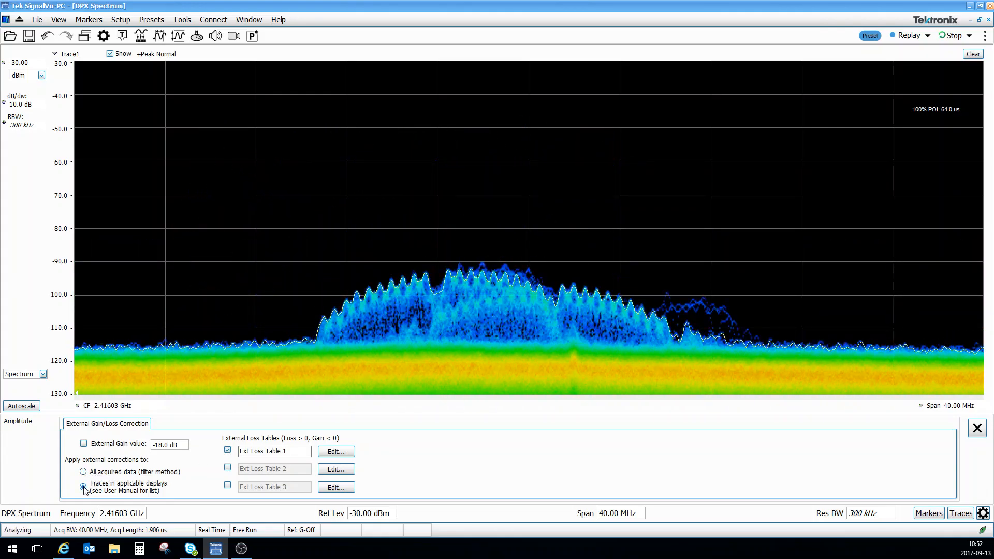
pyautogui.click(83, 488)
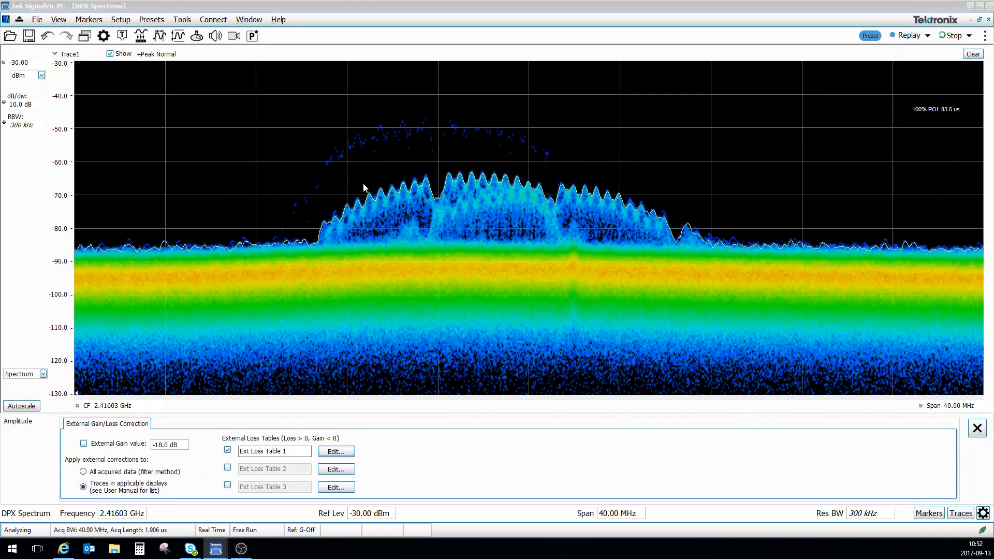
# - Open Ext Loss Table 1 in the table editor, review its frequency and loss points, and close it
pyautogui.moveTo(422, 197); pyautogui.dragTo(610, 97)
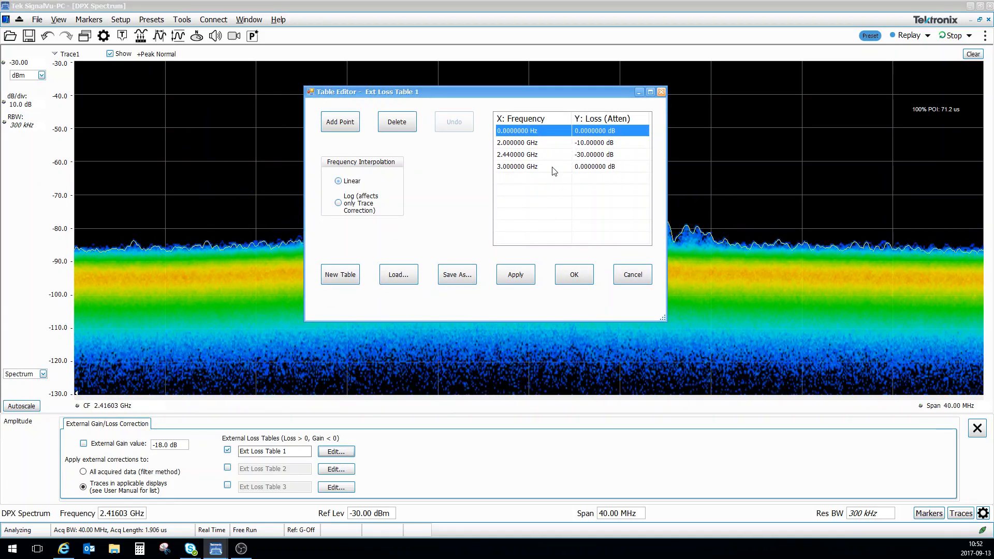
pyautogui.click(574, 276)
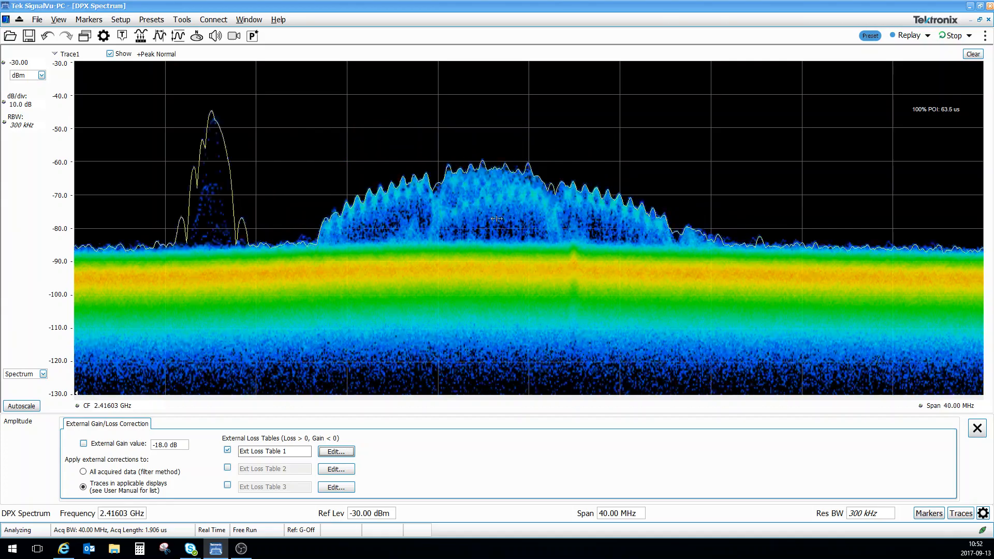
# - Review the installed licenses for this computer and for the connected RSA306, and close the license manager
pyautogui.click(182, 20)
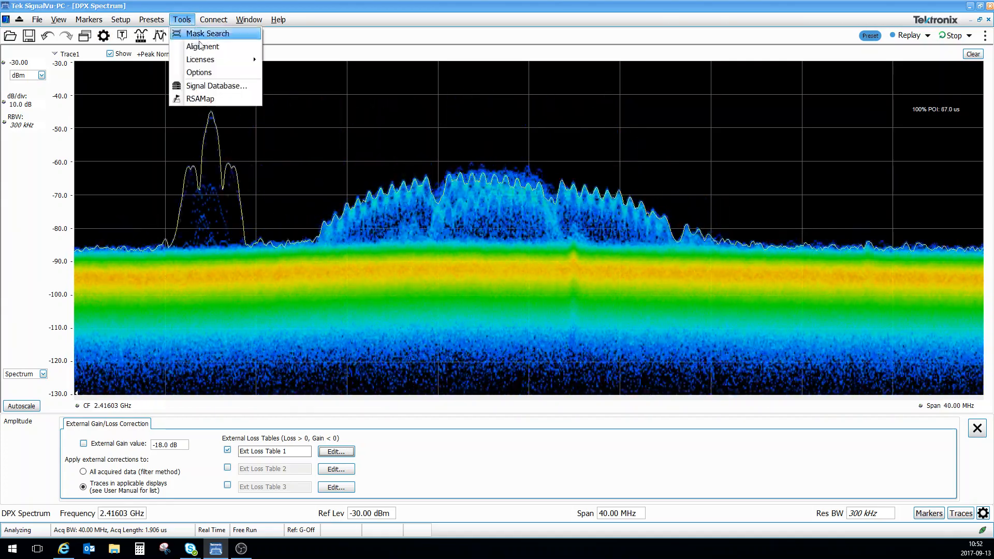
pyautogui.moveTo(206, 63)
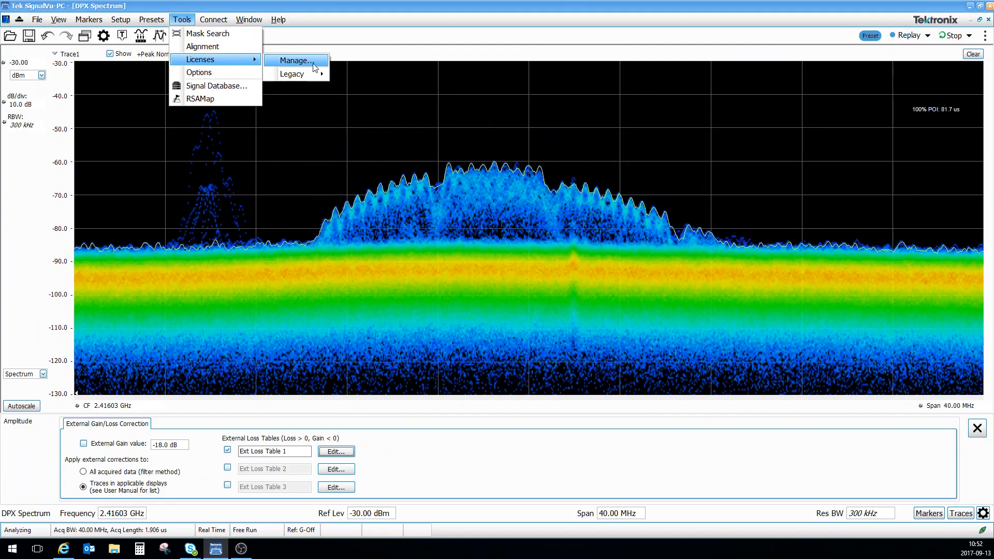
pyautogui.click(293, 60)
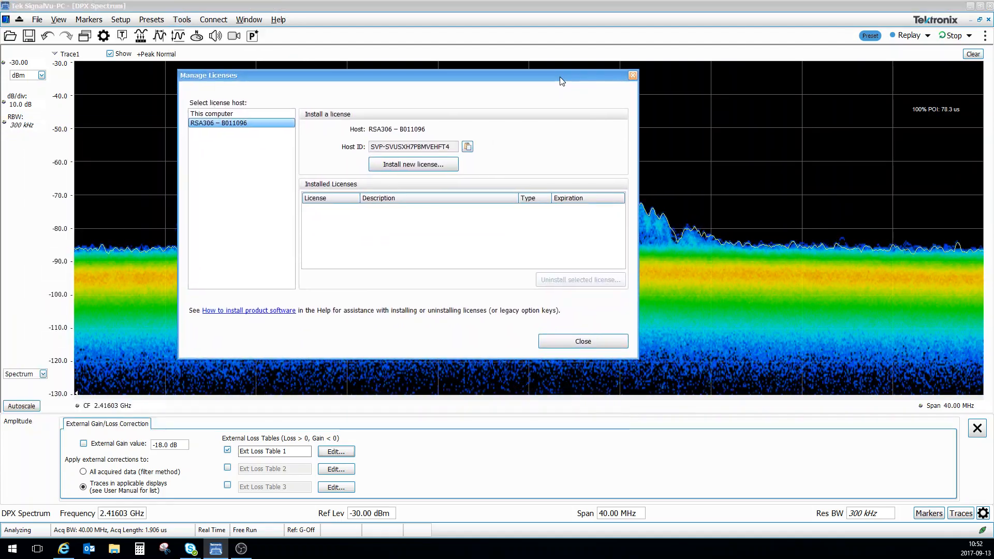
pyautogui.click(215, 115)
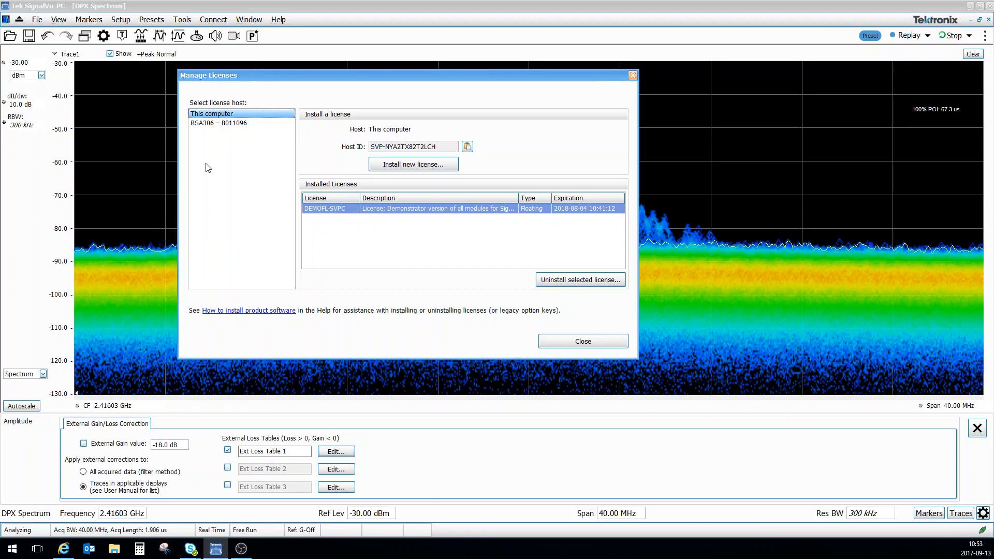
pyautogui.click(237, 124)
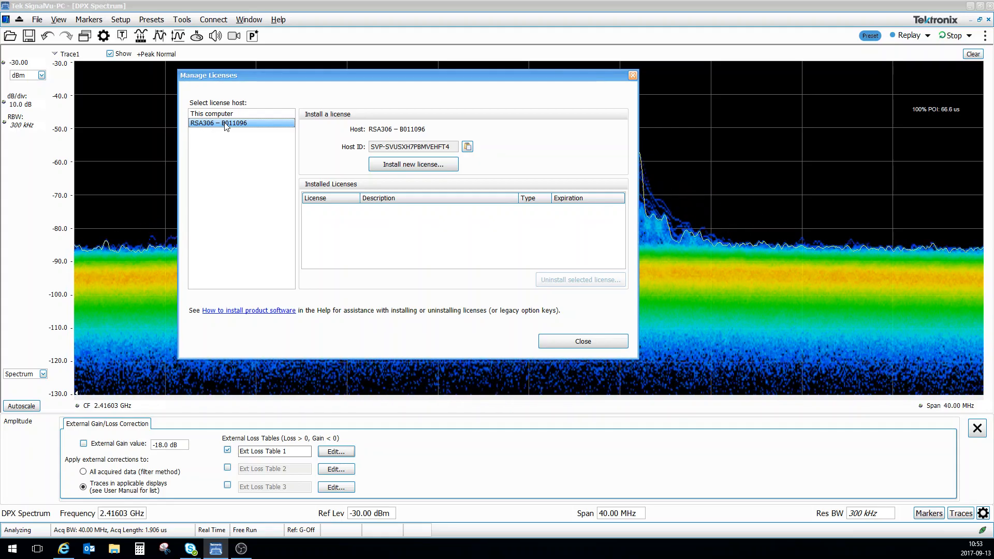
pyautogui.click(582, 342)
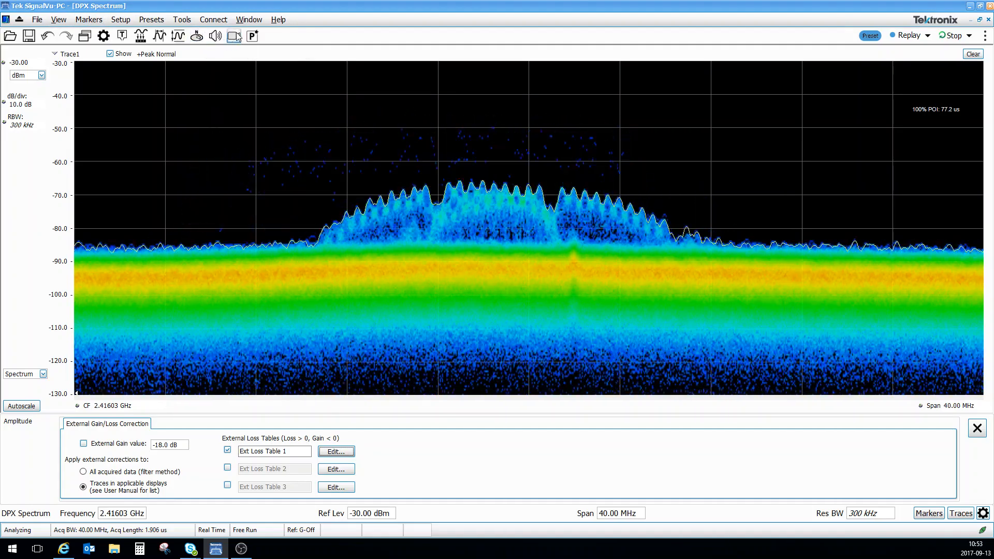
# - Examine the recording setup with its available file formats and close the settings
pyautogui.click(234, 37)
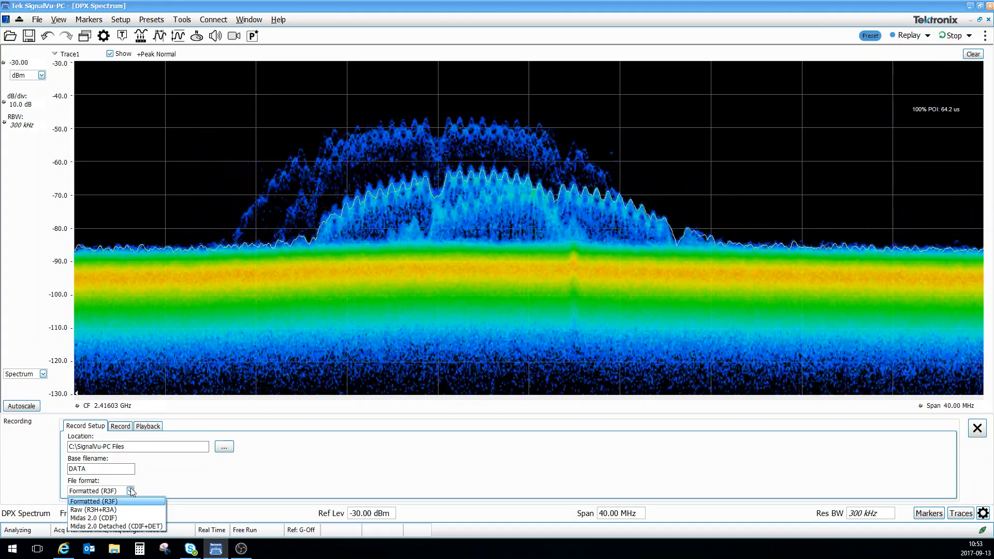
pyautogui.click(978, 431)
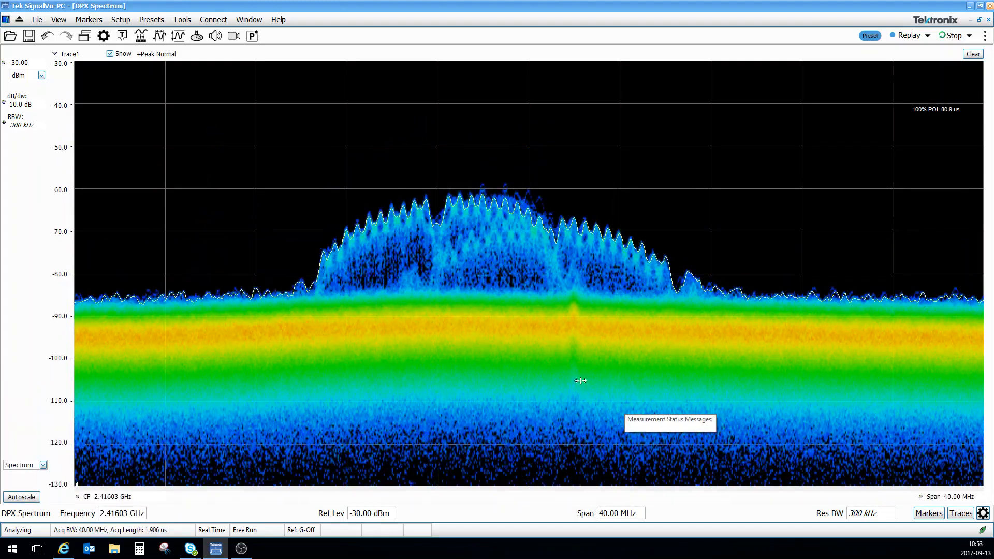